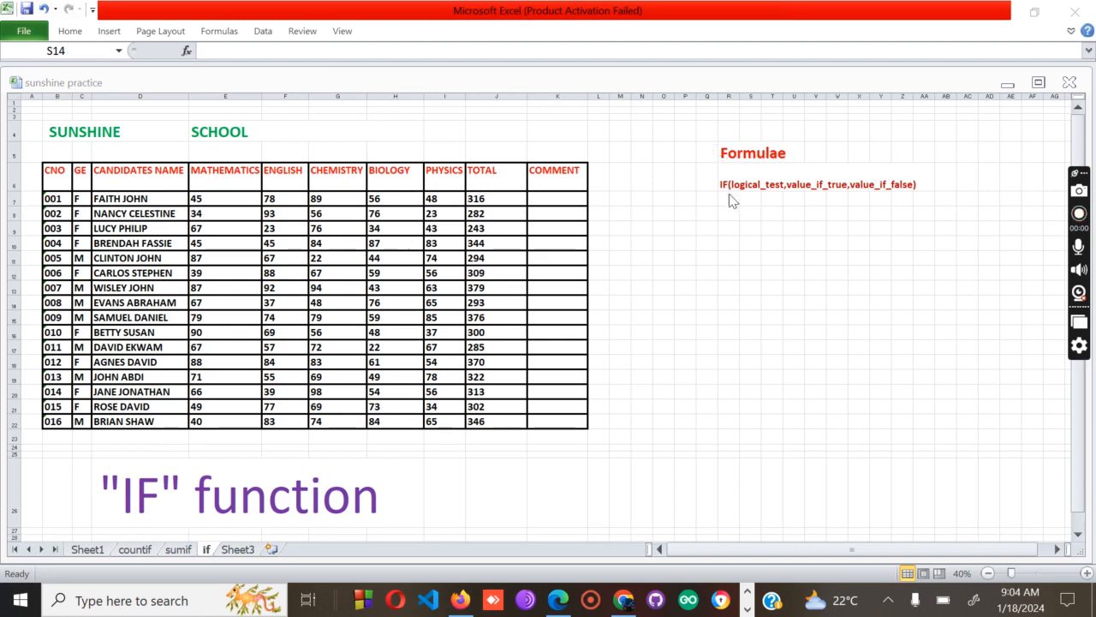
Step: Set the font colour of the first candidate's COMMENT cell, K7, to the recently used magenta
click(727, 185)
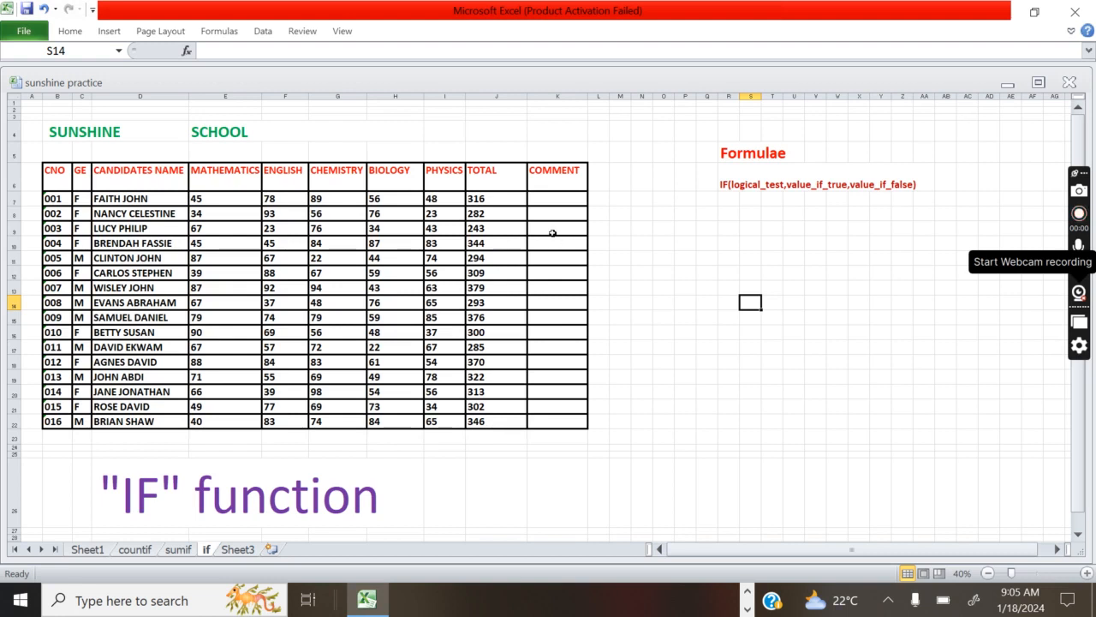
click(535, 201)
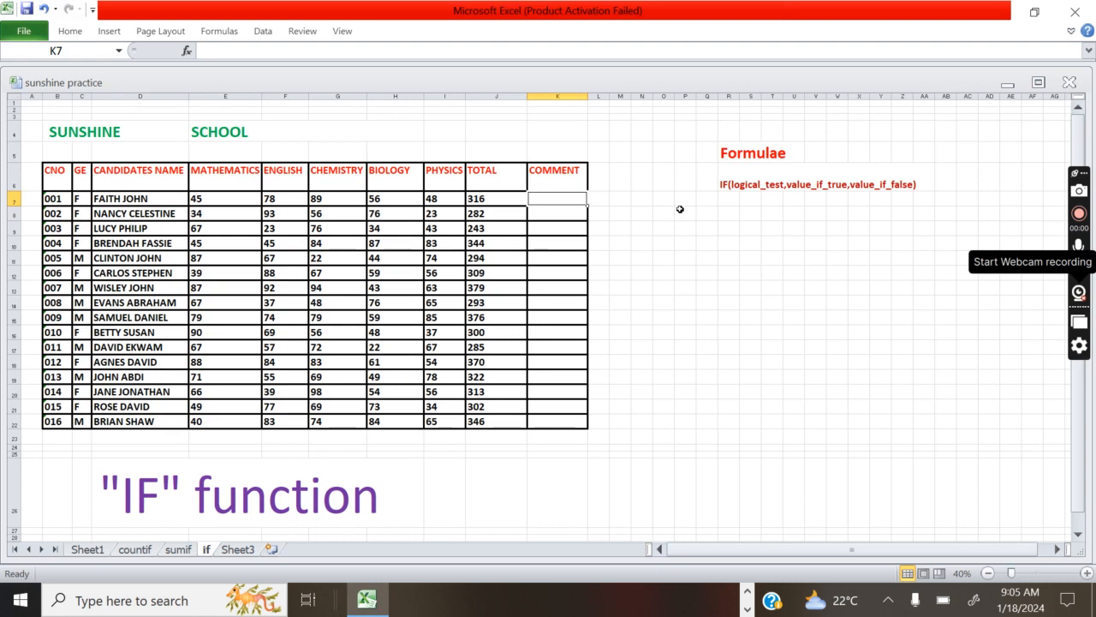
click(76, 32)
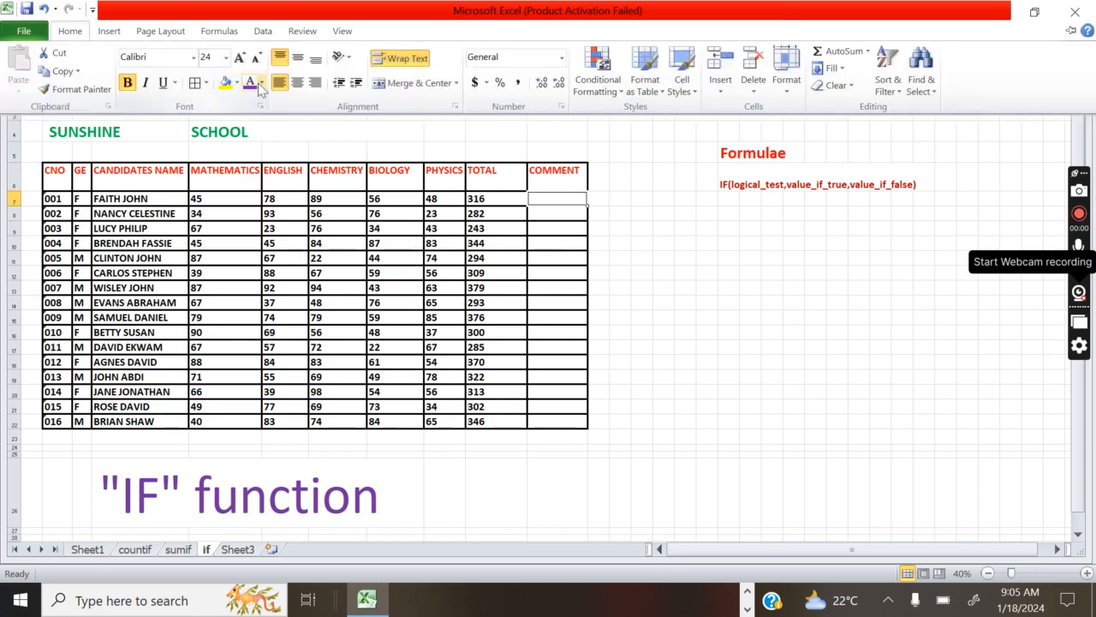
click(260, 82)
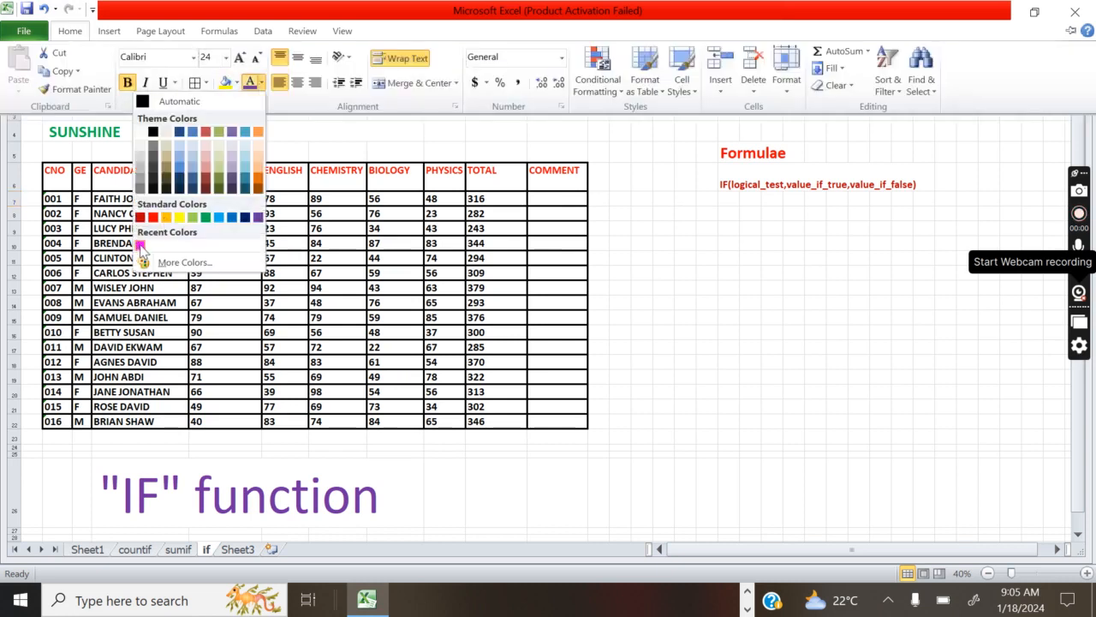
click(175, 102)
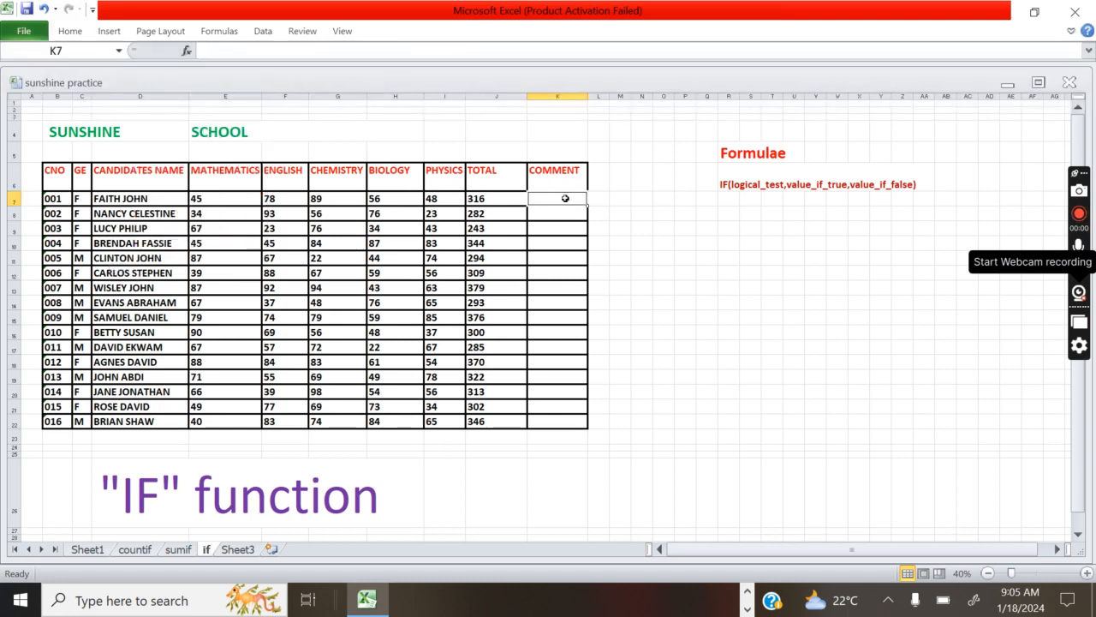
Step: Enter the formula =IF(J7>300,"PASS","FAIL") in K7 to grade the first candidate's total
text(IF)
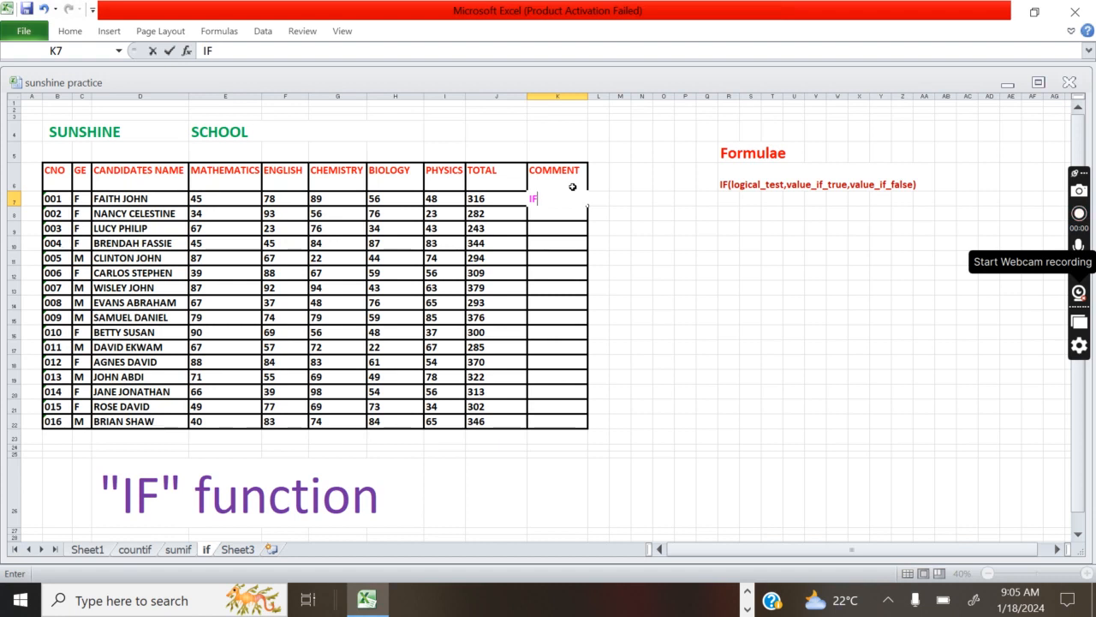
key(BackSpace)
key(BackSpace)
text(=IF)
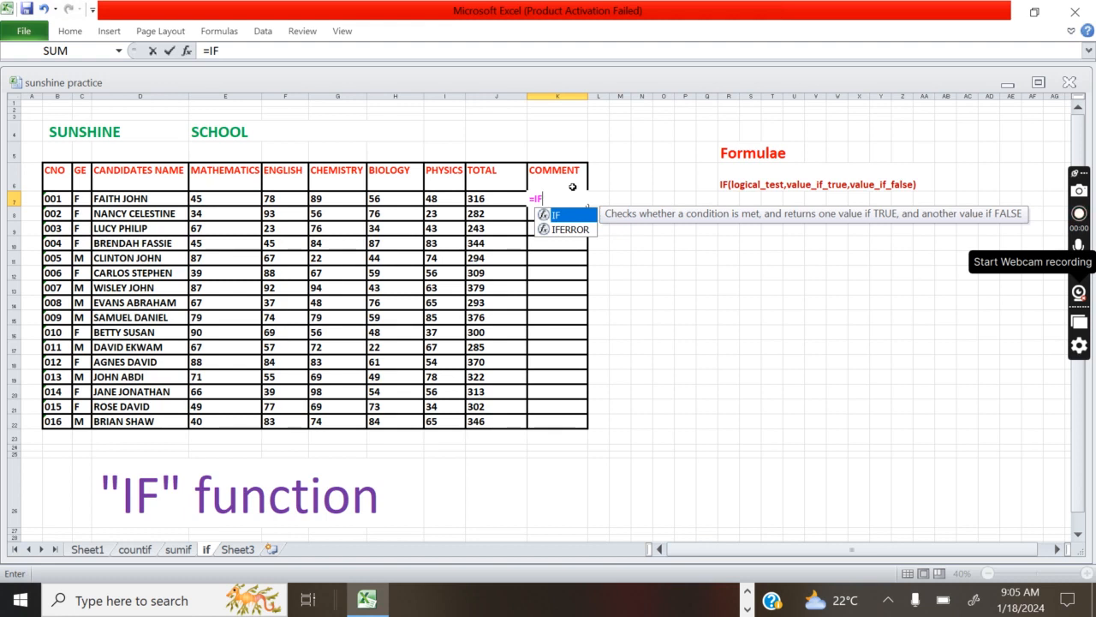
text(()
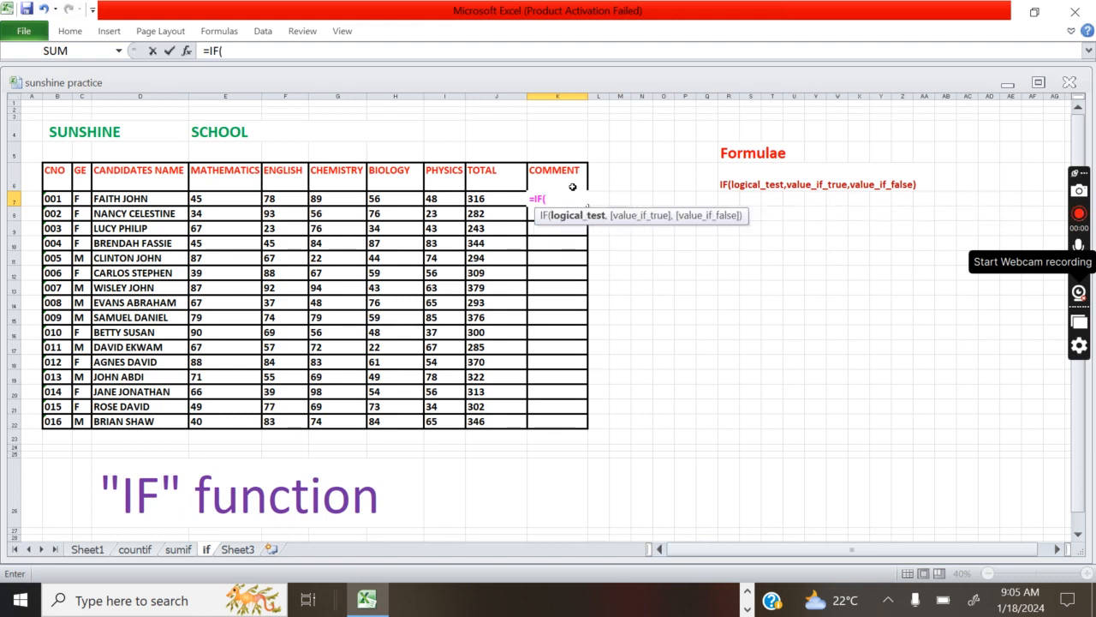
text(J7)
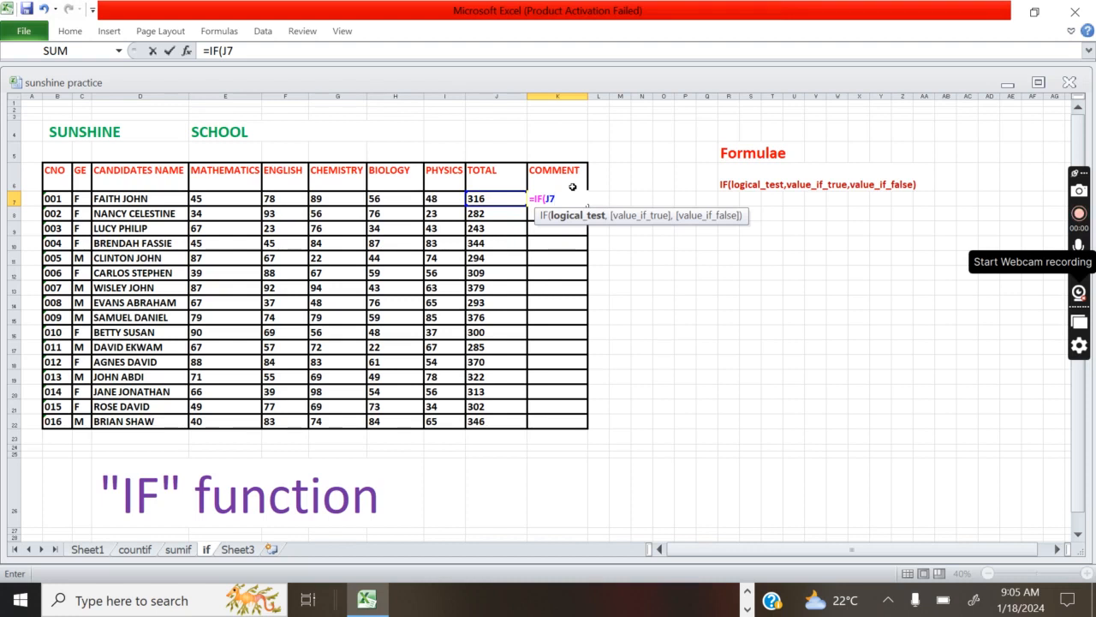
text(>300)
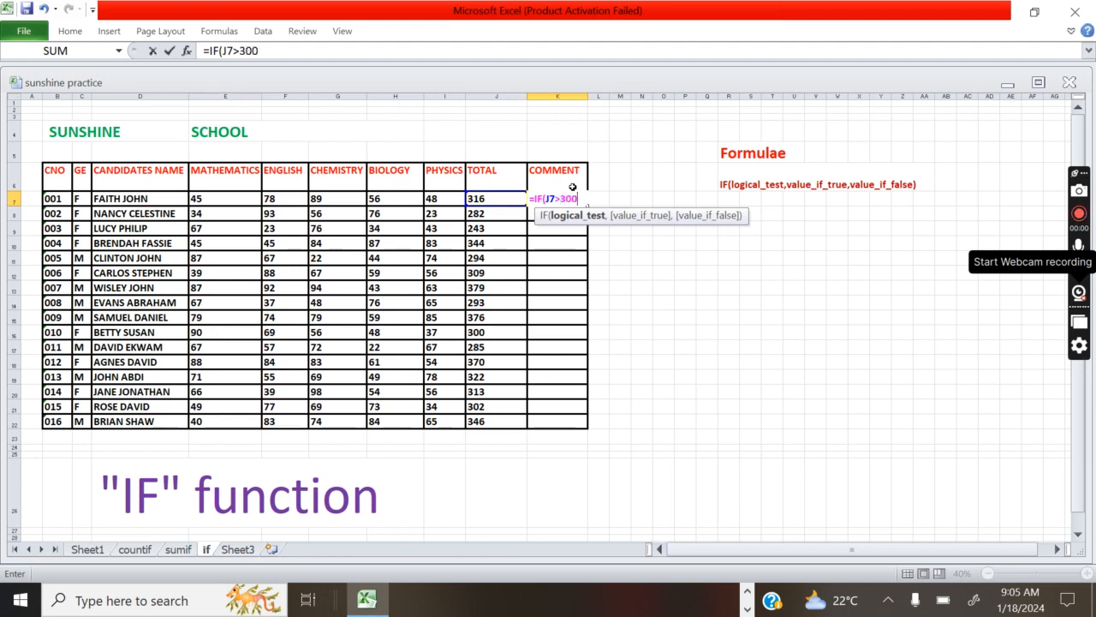
text(,)
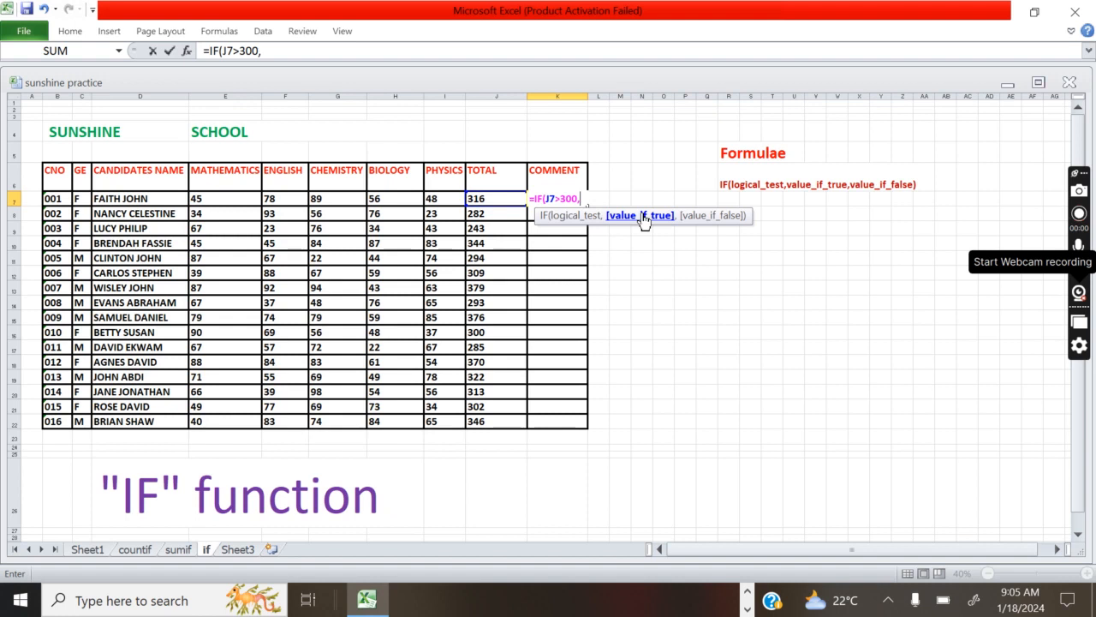
text("PAS)
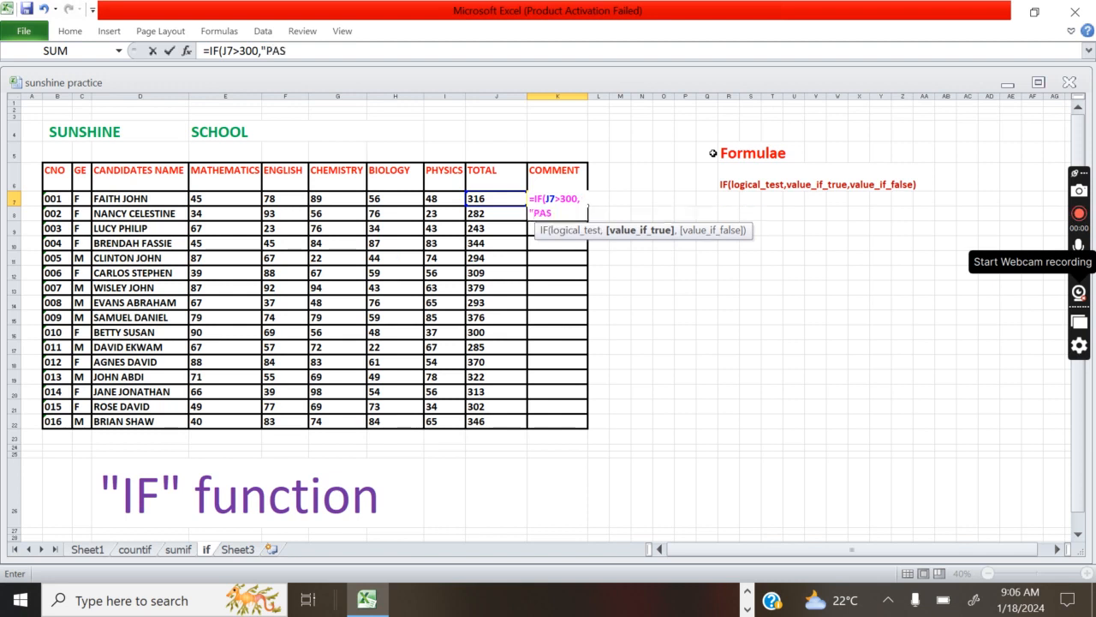
text(S",)
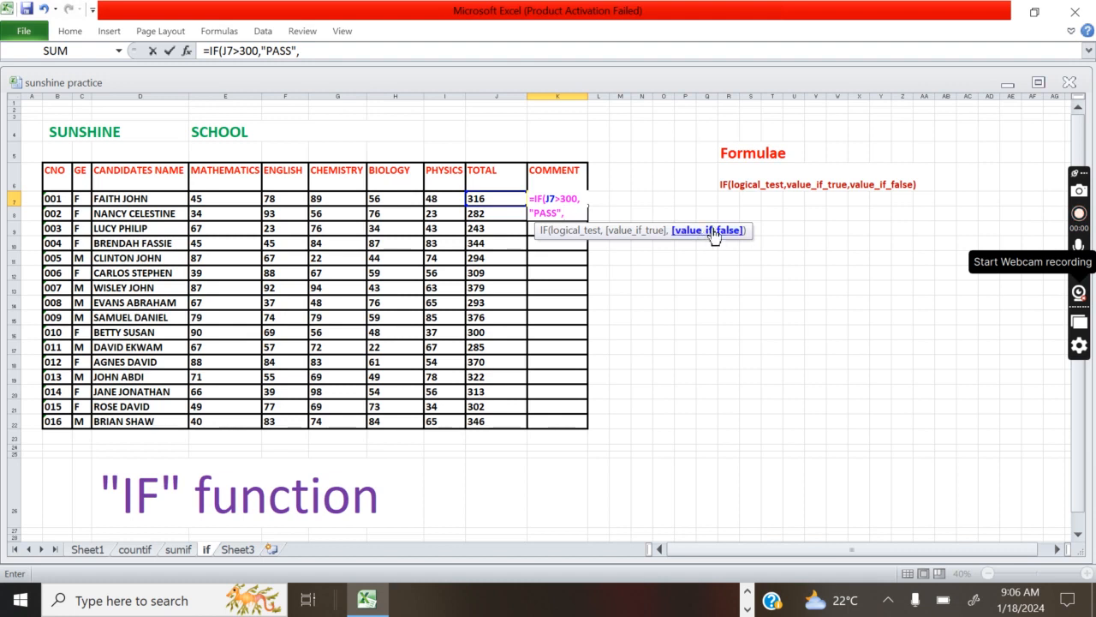
text(")
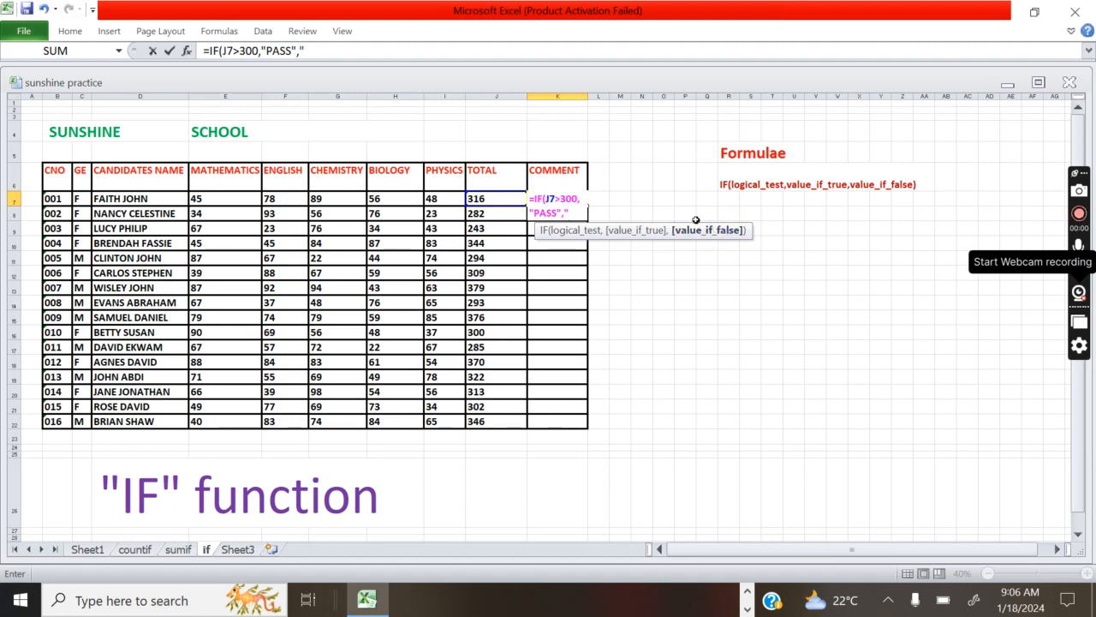
text(FAIL)
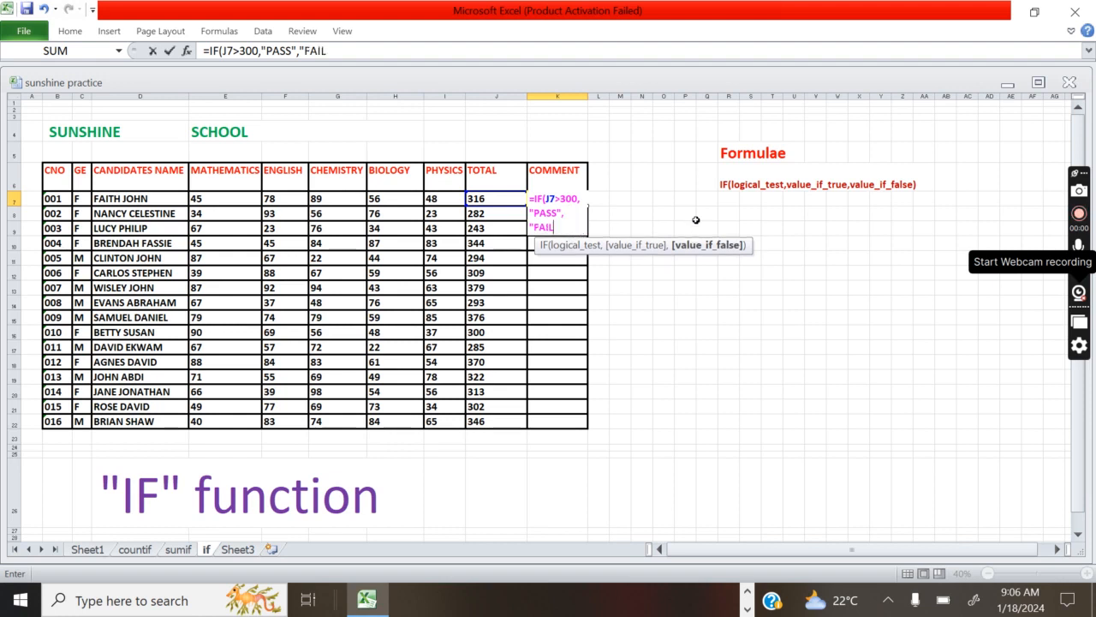
text("))
key(Return)
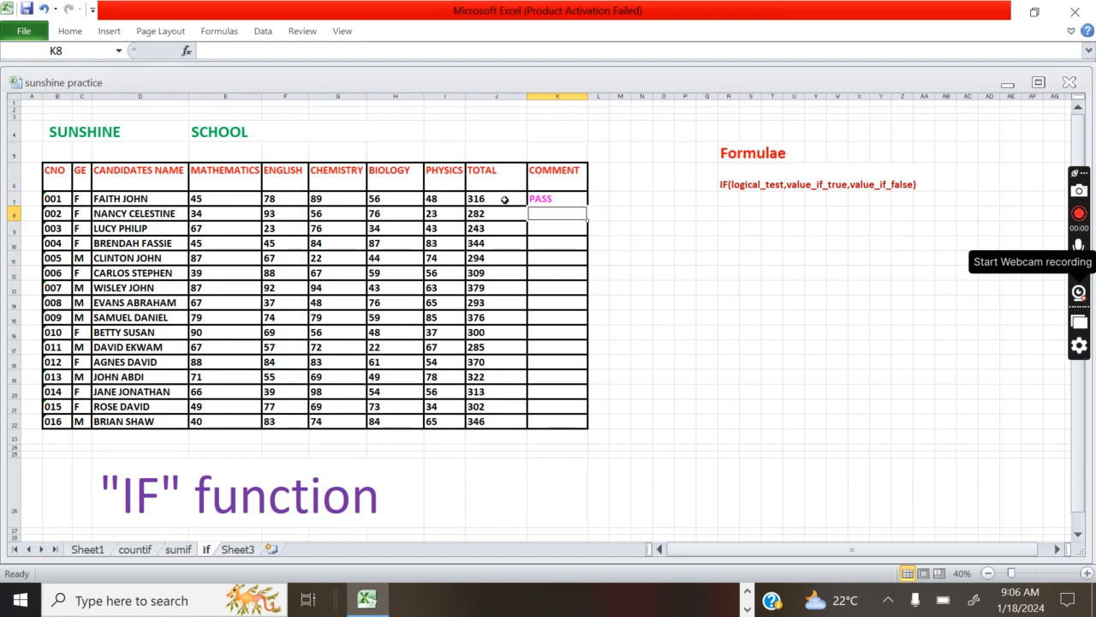
Step: Copy the IF formula from K7 down the COMMENT column through K22 for all remaining candidates
click(565, 198)
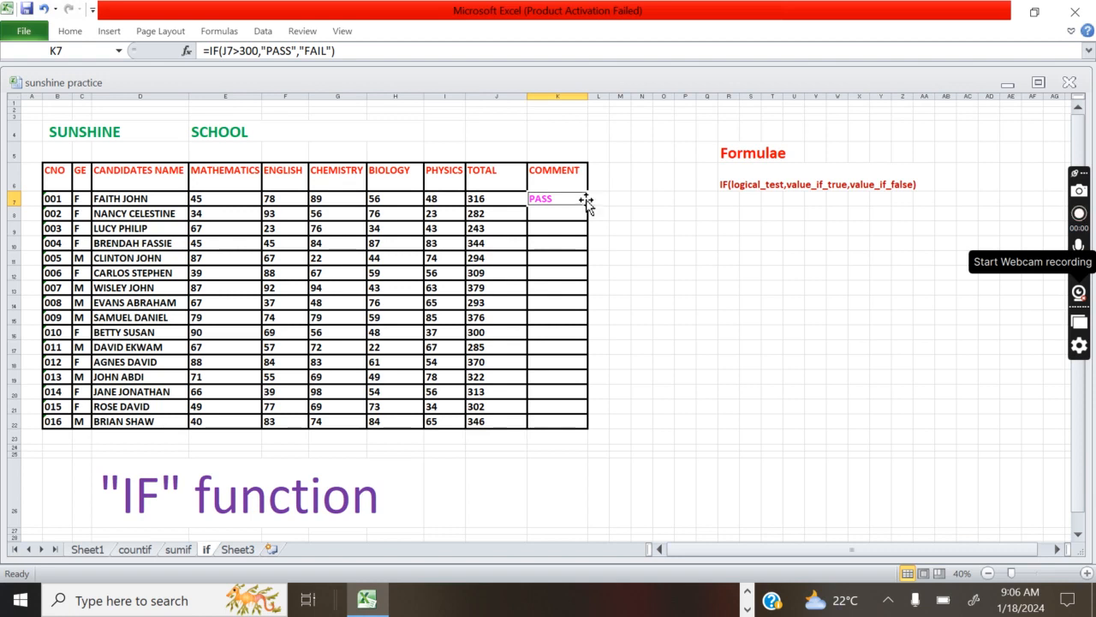
drag(587, 203, 579, 430)
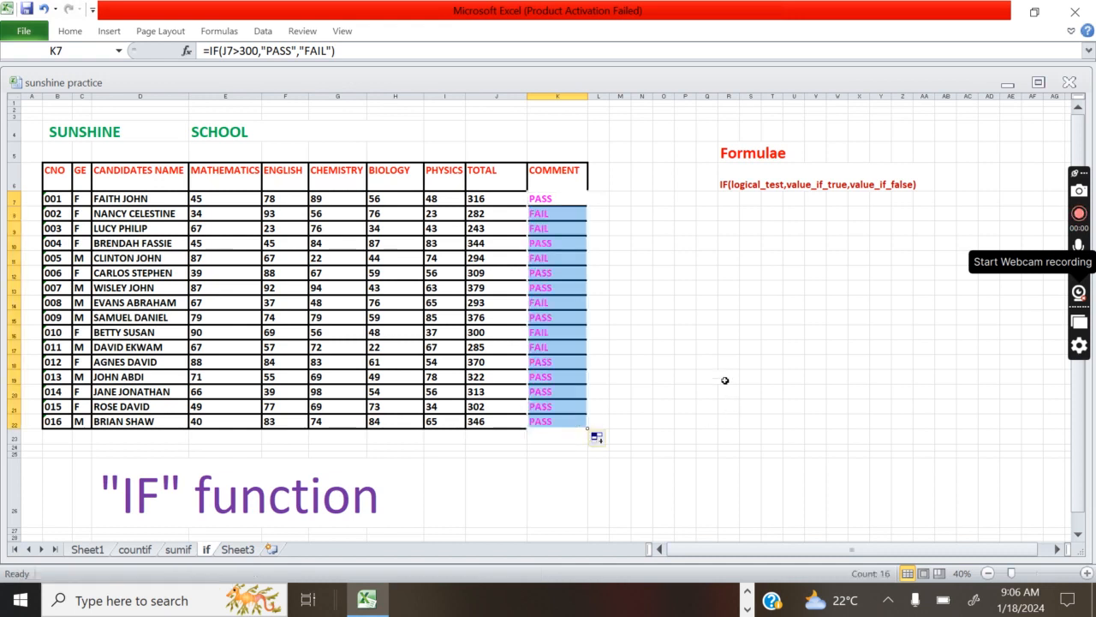
click(707, 331)
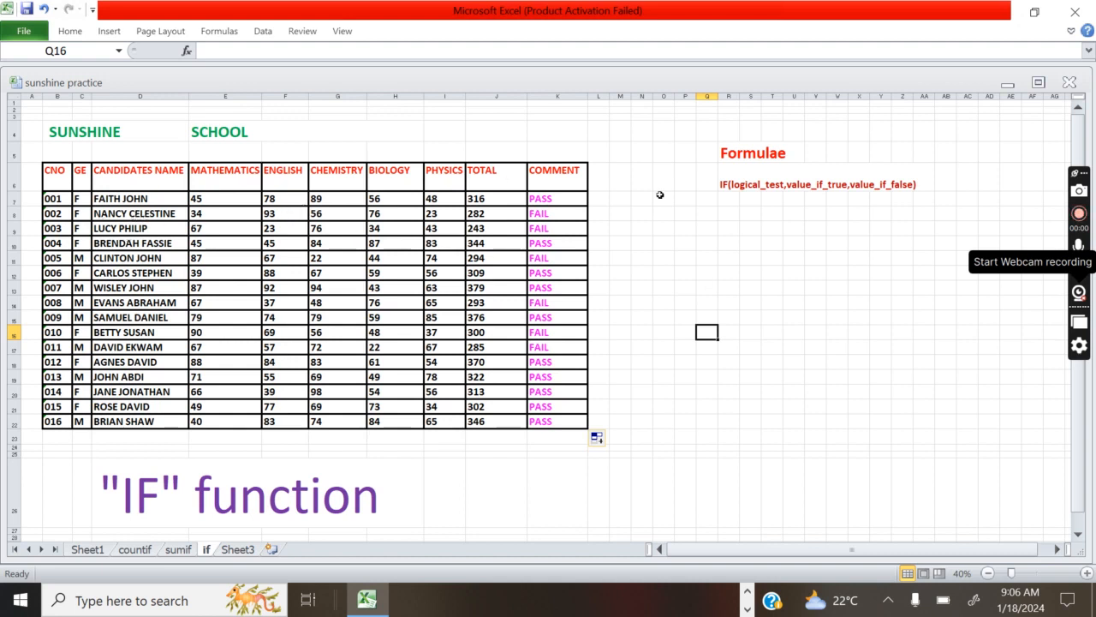
Step: Check the copied IF formulas in COMMENT cells K8 and K9
click(548, 214)
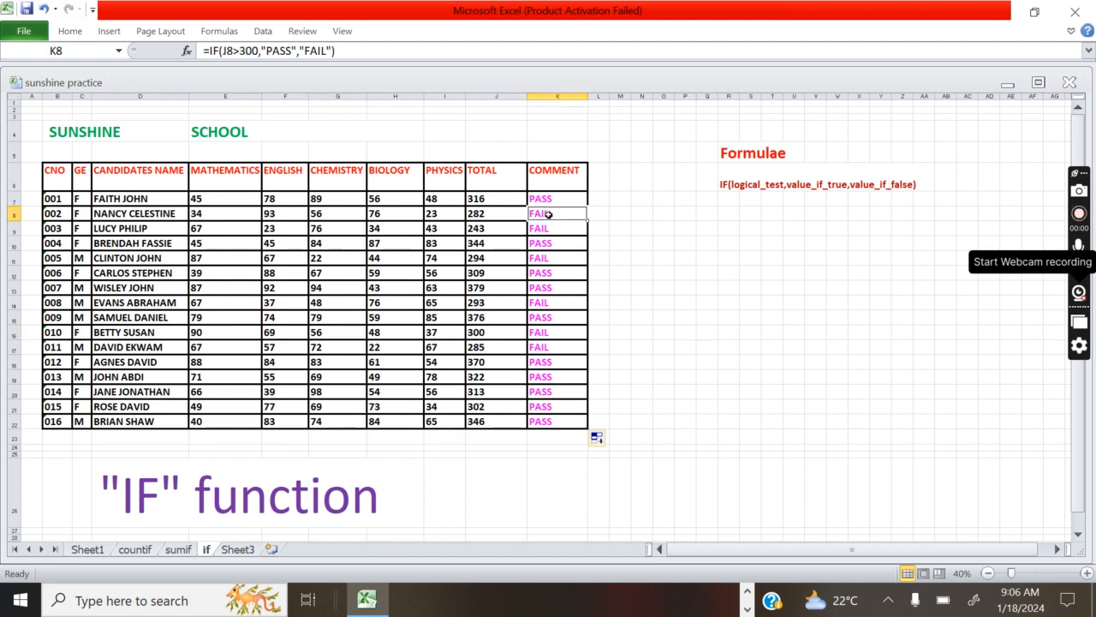
click(338, 147)
right_click(339, 149)
click(545, 229)
click(545, 228)
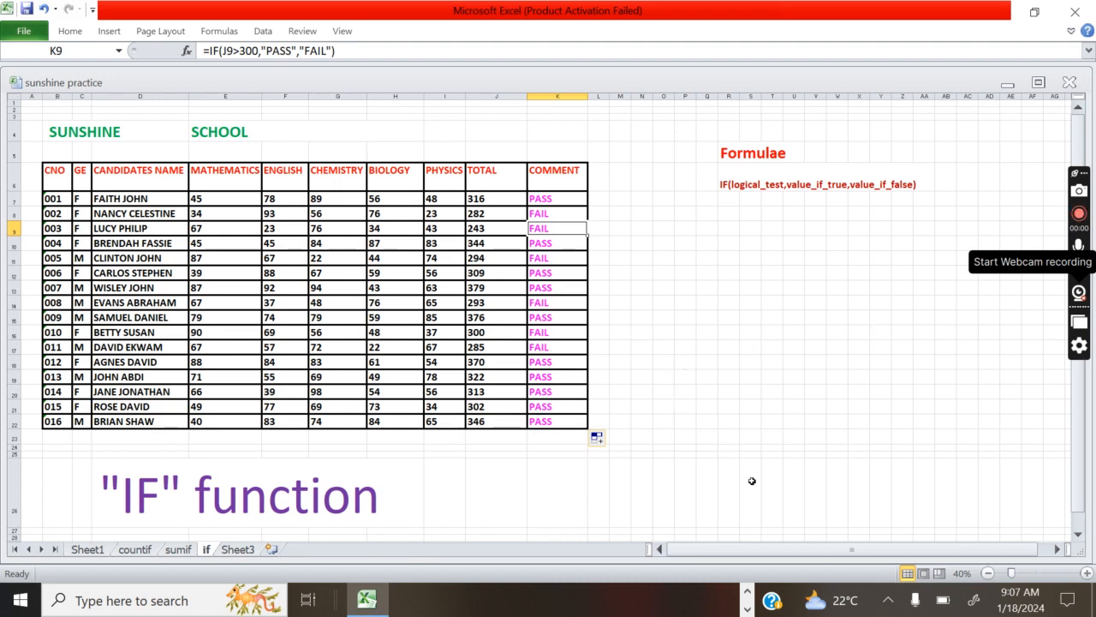
click(327, 391)
scroll(604, 332, down, 4)
scroll(610, 333, up, 4)
scroll(612, 334, down, 1)
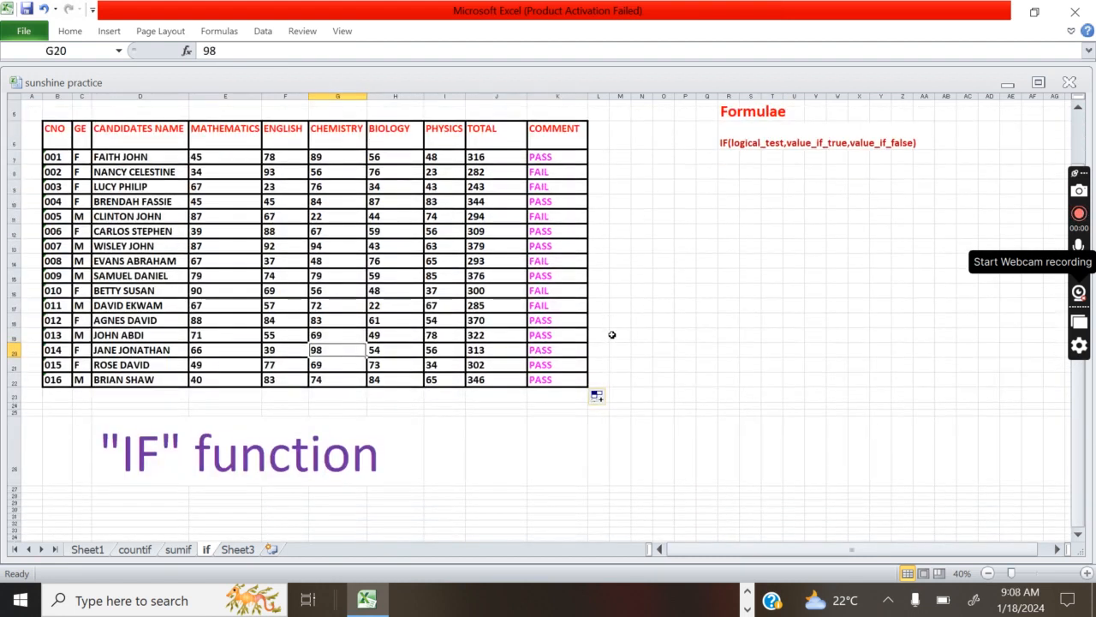
scroll(611, 334, up, 1)
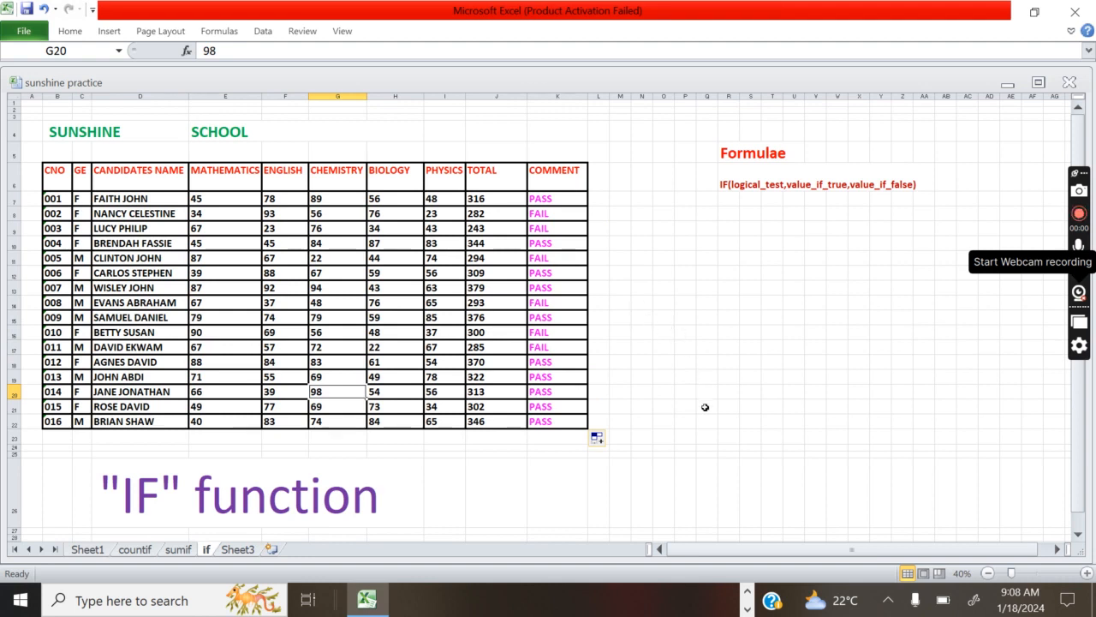
click(401, 259)
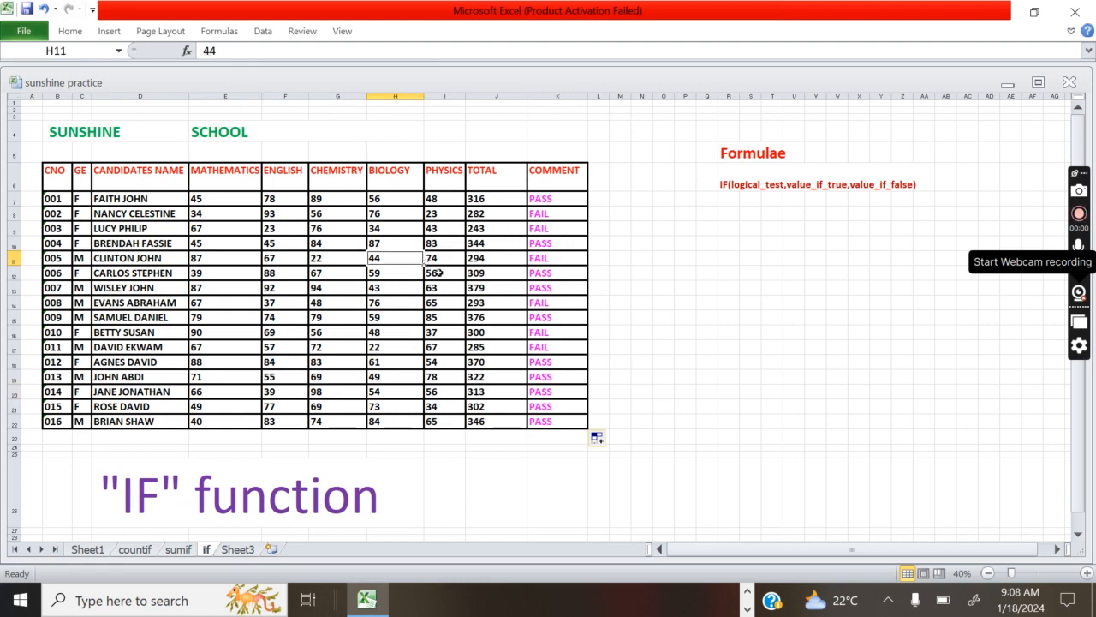